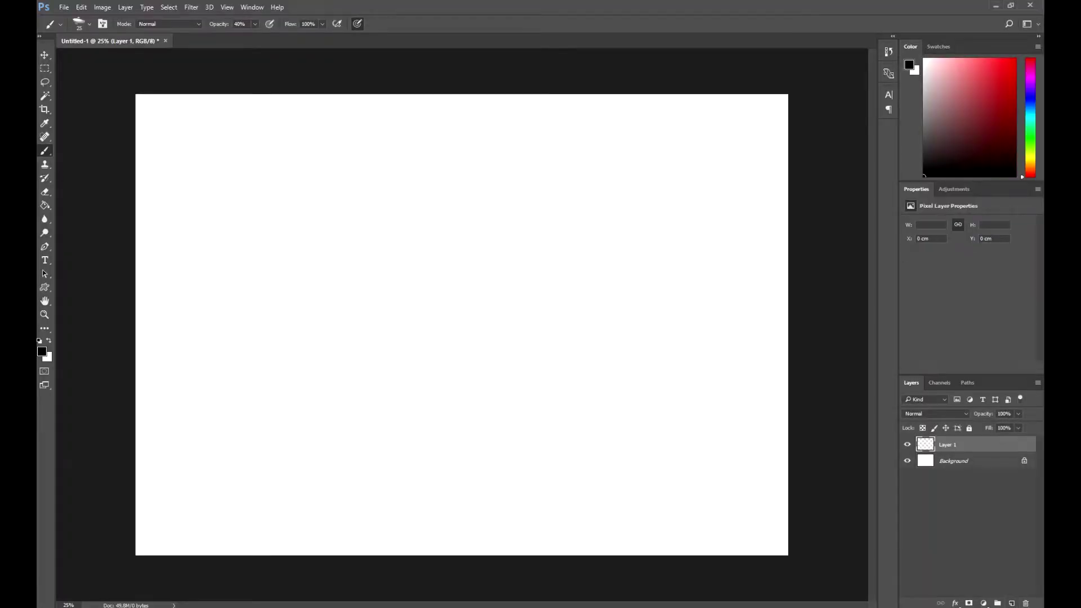
# - Sketch a circle for the cranium and a tapering jaw curve below it in the upper middle of the canvas
pyautogui.moveTo(440, 157)
pyautogui.mouseDown()
pyautogui.moveTo(411, 312)
pyautogui.moveTo(462, 308)
pyautogui.mouseUp()
pyautogui.moveTo(423, 160)
pyautogui.mouseDown()
pyautogui.moveTo(522, 228)
pyautogui.moveTo(482, 318)
pyautogui.mouseUp()
pyautogui.moveTo(365, 267)
pyautogui.mouseDown()
pyautogui.moveTo(379, 352)
pyautogui.moveTo(444, 386)
pyautogui.mouseUp()
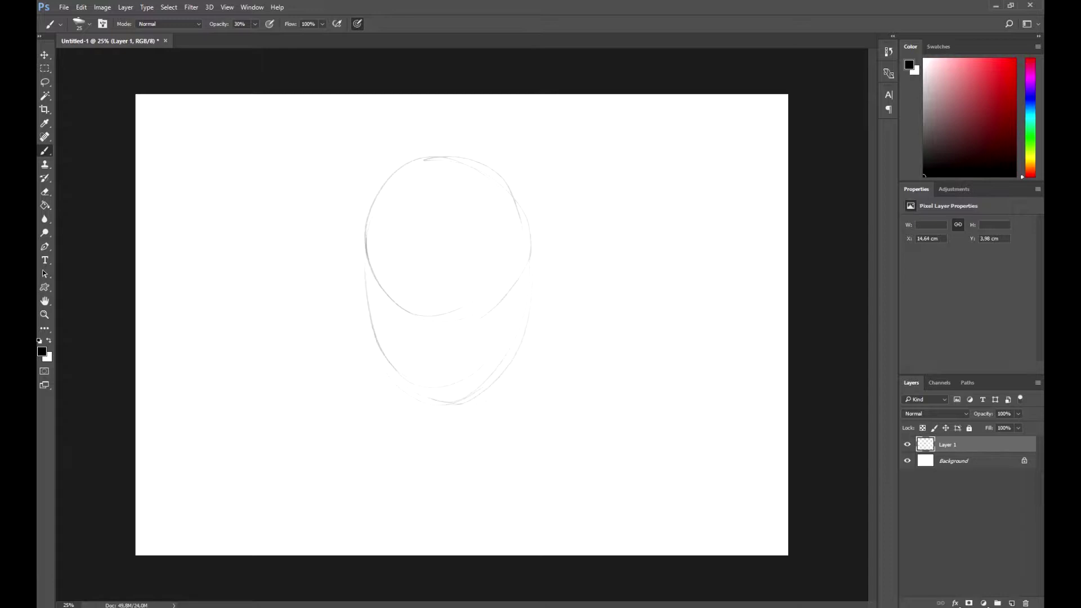
# - Add a vertical centre line, eye line, ears, neck line and shoulder guides to the head, and shift the sketch slightly upward
pyautogui.moveTo(442, 159); pyautogui.dragTo(447, 401)
pyautogui.moveTo(351, 285); pyautogui.dragTo(532, 280)
pyautogui.moveTo(448, 403); pyautogui.dragTo(449, 511)
pyautogui.press('v')
pyautogui.moveTo(496, 282); pyautogui.dragTo(496, 274)
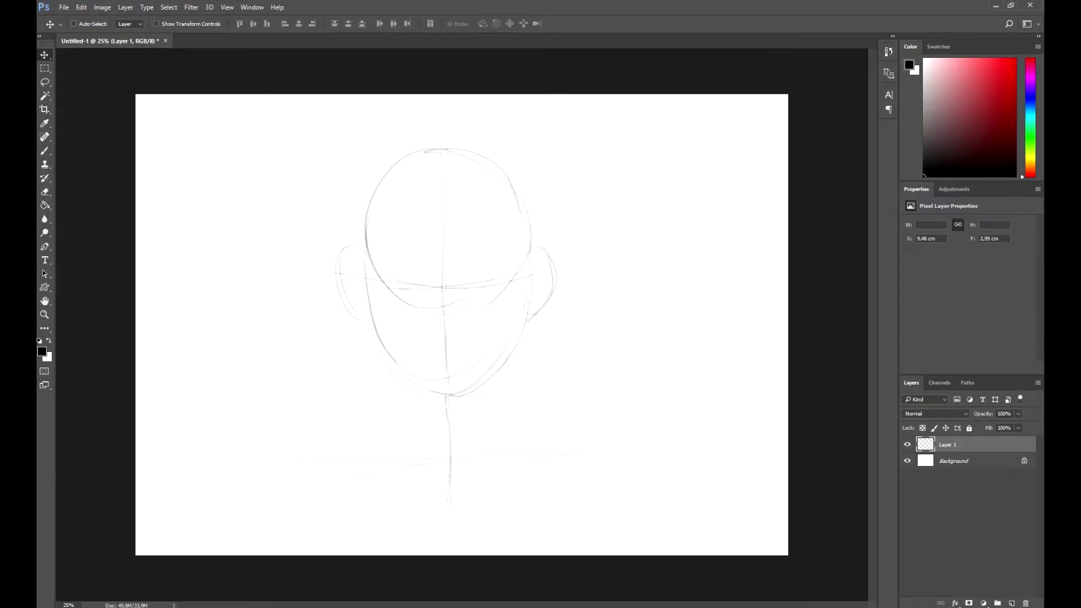
# - Sketch two oval eyes on the eye line and mark their inner and outer corners with short vertical strokes
pyautogui.press('b')
pyautogui.moveTo(507, 280); pyautogui.dragTo(505, 274)
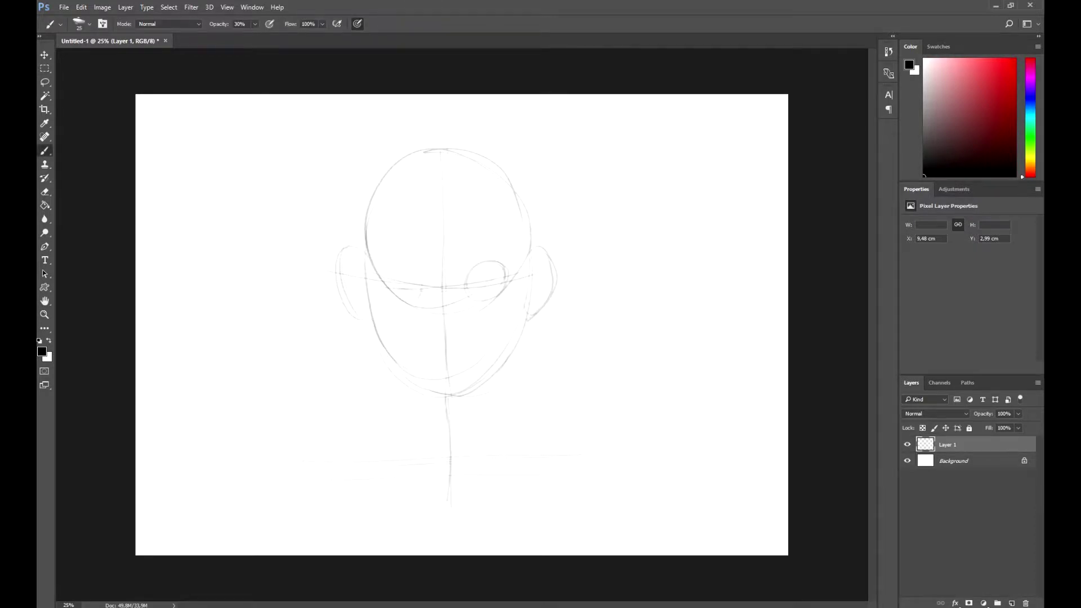
pyautogui.moveTo(421, 290)
pyautogui.mouseDown()
pyautogui.moveTo(384, 285)
pyautogui.moveTo(407, 306)
pyautogui.moveTo(402, 267)
pyautogui.moveTo(422, 290)
pyautogui.mouseUp()
pyautogui.hotkey('ctrl', 'z')
pyautogui.moveTo(513, 268); pyautogui.dragTo(477, 297)
pyautogui.moveTo(424, 269); pyautogui.dragTo(425, 301)
pyautogui.moveTo(468, 268); pyautogui.dragTo(468, 299)
pyautogui.moveTo(512, 271); pyautogui.dragTo(510, 298)
pyautogui.moveTo(383, 268); pyautogui.dragTo(383, 296)
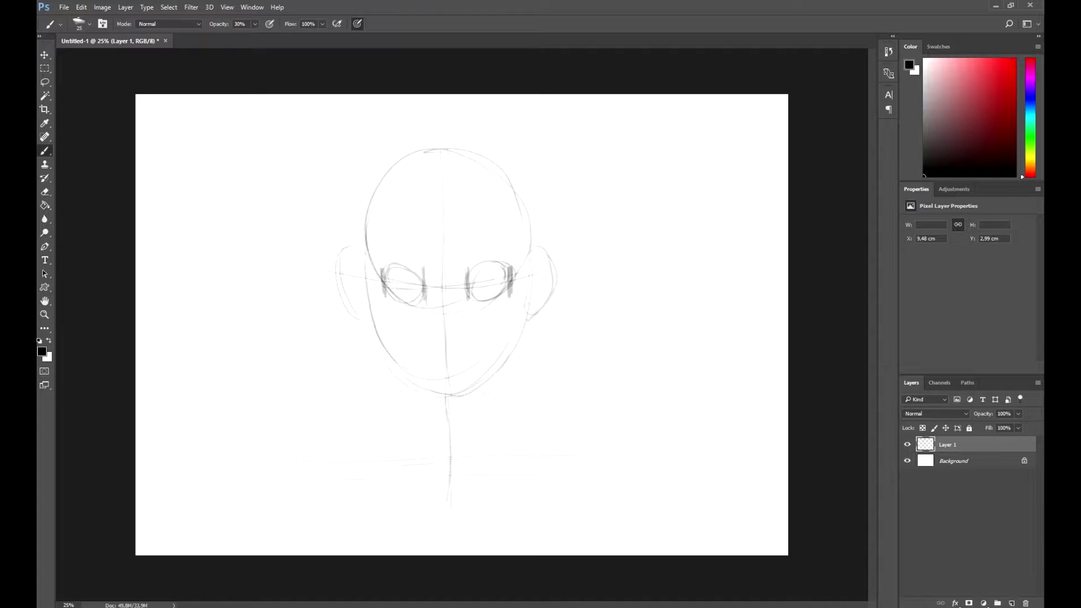
# - Sketch a small flat oval for the nose and a single straight mouth line on the centre line below the eyes
pyautogui.moveTo(437, 335)
pyautogui.mouseDown()
pyautogui.moveTo(463, 333)
pyautogui.moveTo(445, 326)
pyautogui.mouseUp()
pyautogui.moveTo(445, 327); pyautogui.dragTo(469, 332)
pyautogui.hotkey('ctrl', 'alt', 'z')
pyautogui.hotkey('ctrl', 'alt', 'z')
pyautogui.moveTo(431, 312); pyautogui.dragTo(464, 310)
pyautogui.hotkey('ctrl', 'alt', 'z')
pyautogui.moveTo(433, 353)
pyautogui.mouseDown()
pyautogui.moveTo(464, 350)
pyautogui.moveTo(433, 350)
pyautogui.moveTo(432, 334)
pyautogui.moveTo(426, 361)
pyautogui.moveTo(471, 360)
pyautogui.moveTo(465, 371)
pyautogui.moveTo(473, 359)
pyautogui.mouseUp()
pyautogui.hotkey('ctrl', 'alt', 'z')
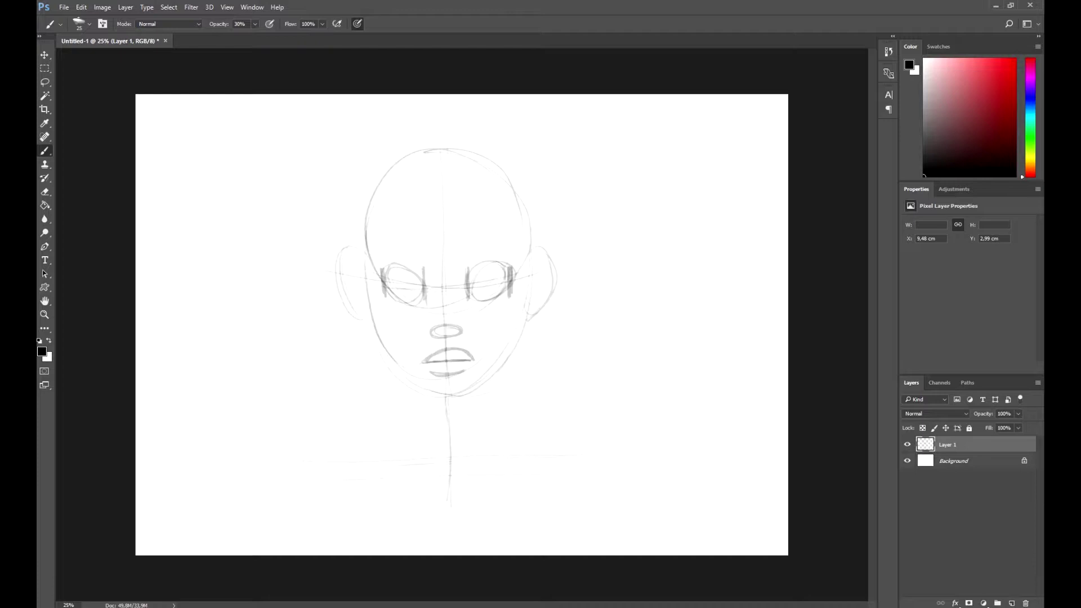
pyautogui.hotkey('ctrl', 'alt', 'z')
pyautogui.hotkey('ctrl', 'alt', 'z')
pyautogui.moveTo(436, 410)
pyautogui.mouseDown()
pyautogui.moveTo(459, 411)
pyautogui.moveTo(462, 397)
pyautogui.mouseUp()
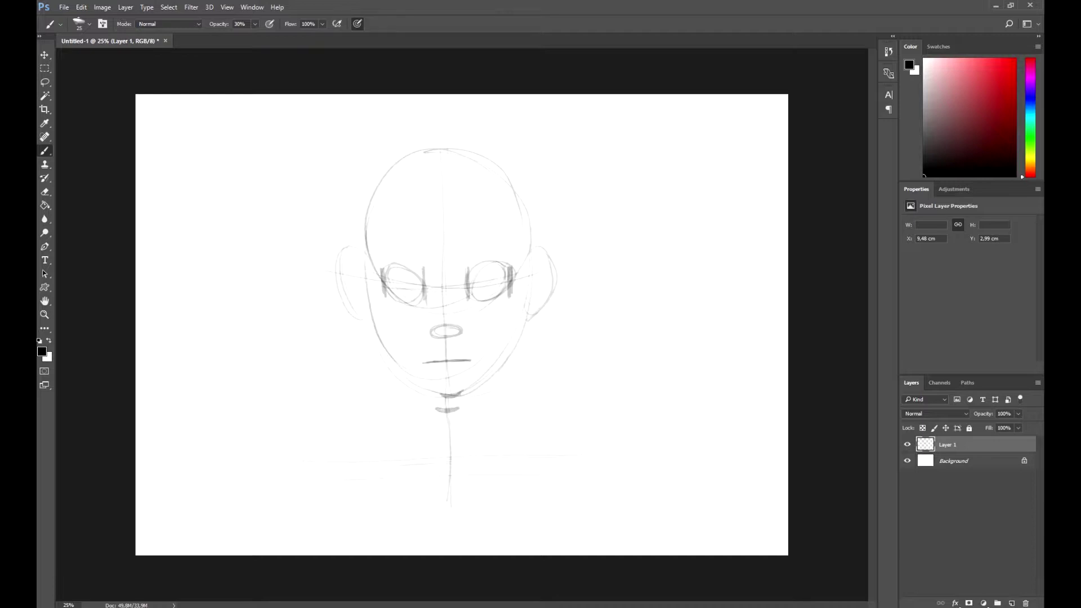
pyautogui.hotkey('ctrl', 'alt', 'z')
pyautogui.hotkey('ctrl', 'alt', 'z')
# - Duplicate the head sketch layer and arrange the two heads side by side, centred on the canvas
pyautogui.hotkey('ctrl', 'j')
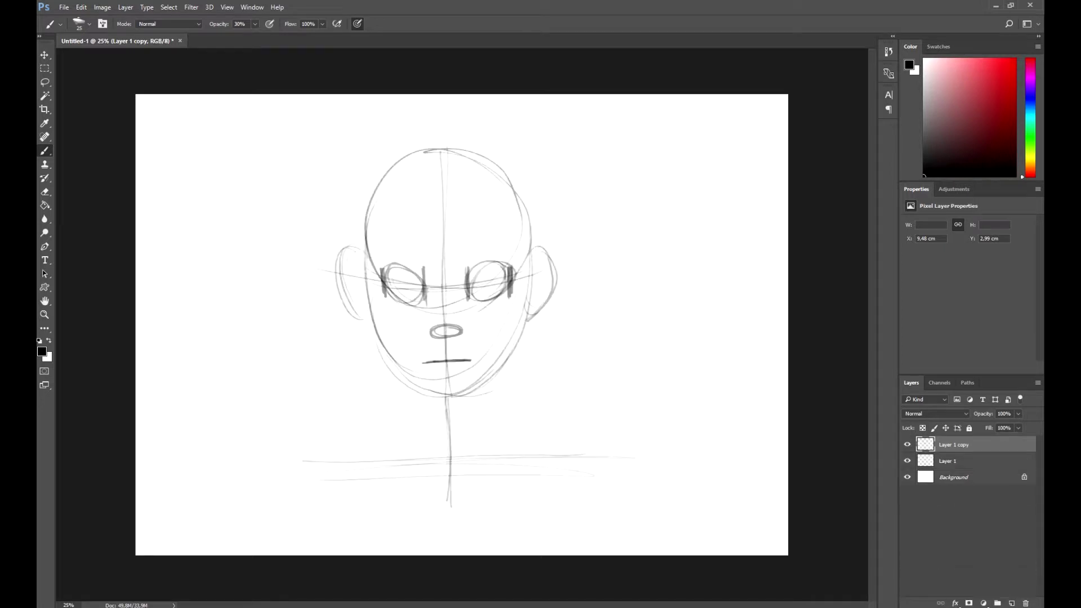
pyautogui.press('v')
pyautogui.moveTo(450, 328); pyautogui.dragTo(711, 328)
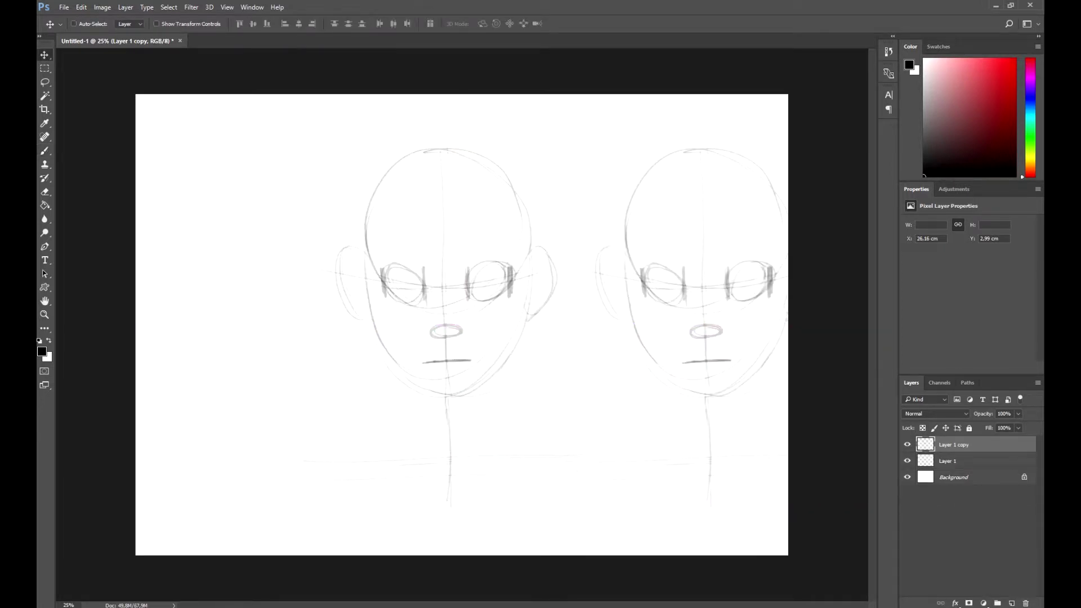
pyautogui.keyDown('shift'); pyautogui.click(948, 461); pyautogui.keyUp('shift')
pyautogui.moveTo(563, 360)
pyautogui.mouseDown()
pyautogui.moveTo(433, 360)
pyautogui.moveTo(549, 375)
pyautogui.mouseUp()
# - Rename the original head layer "woman" and the copied head layer "man"
pyautogui.click(953, 444)
pyautogui.click(948, 461)
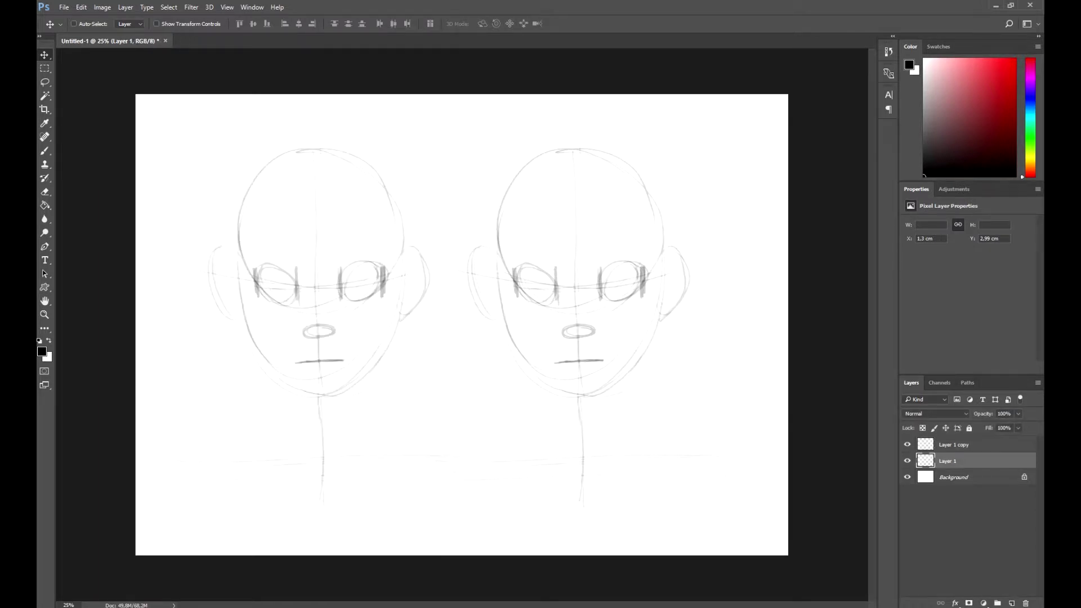
pyautogui.doubleClick(947, 460)
pyautogui.write('woman')
pyautogui.press('Return')
pyautogui.doubleClick(954, 444)
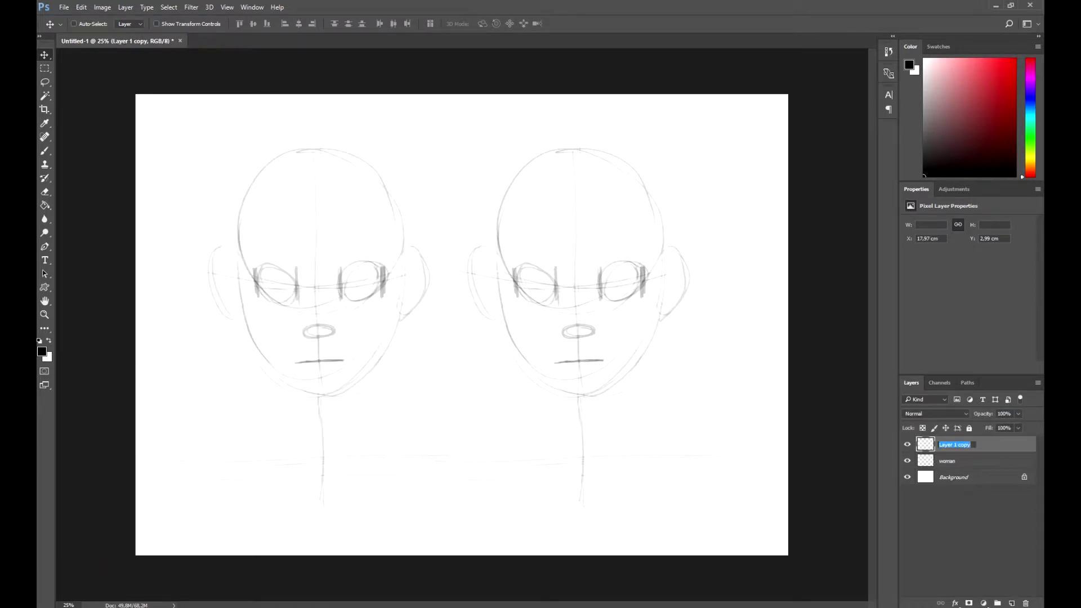
pyautogui.write('man')
pyautogui.press('Return')
# - On the woman layer, sketch a slim neck and gently sloping shoulders below the left head
pyautogui.click(948, 460)
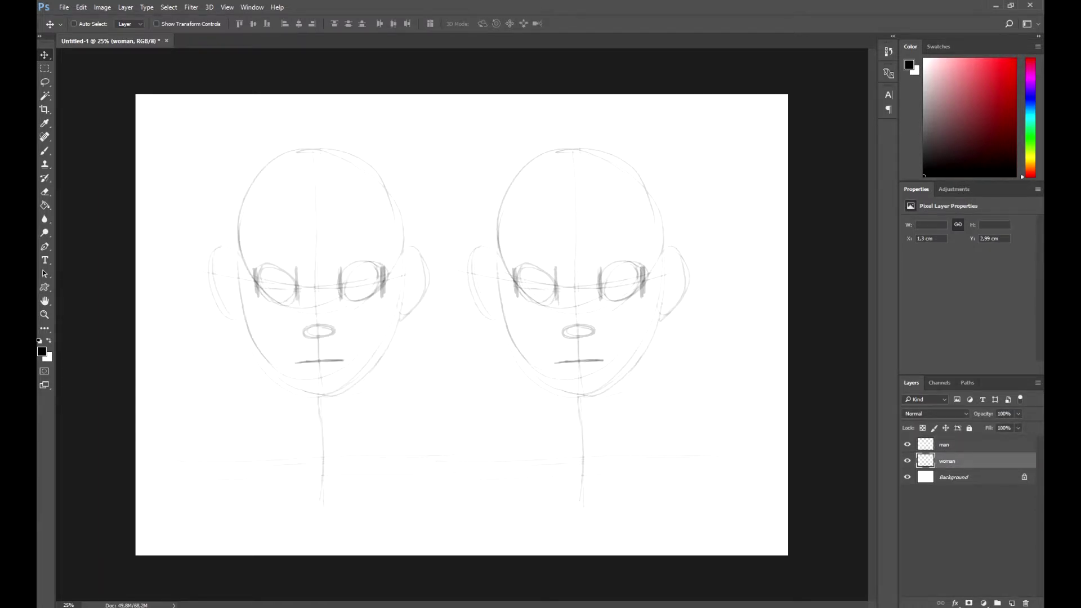
pyautogui.press('b')
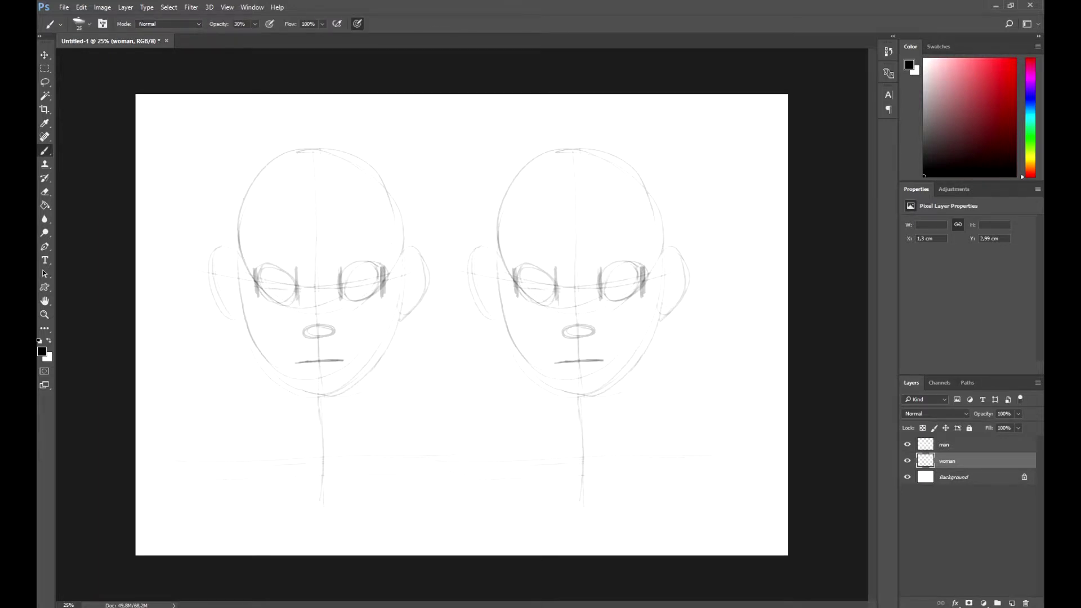
pyautogui.moveTo(360, 389); pyautogui.dragTo(363, 459)
pyautogui.moveTo(288, 442); pyautogui.dragTo(178, 484)
pyautogui.moveTo(257, 454); pyautogui.dragTo(236, 464)
# - Draw narrower, darker ear outlines on both sides of the woman's head
pyautogui.moveTo(218, 259)
pyautogui.mouseDown()
pyautogui.moveTo(217, 293)
pyautogui.moveTo(237, 321)
pyautogui.mouseUp()
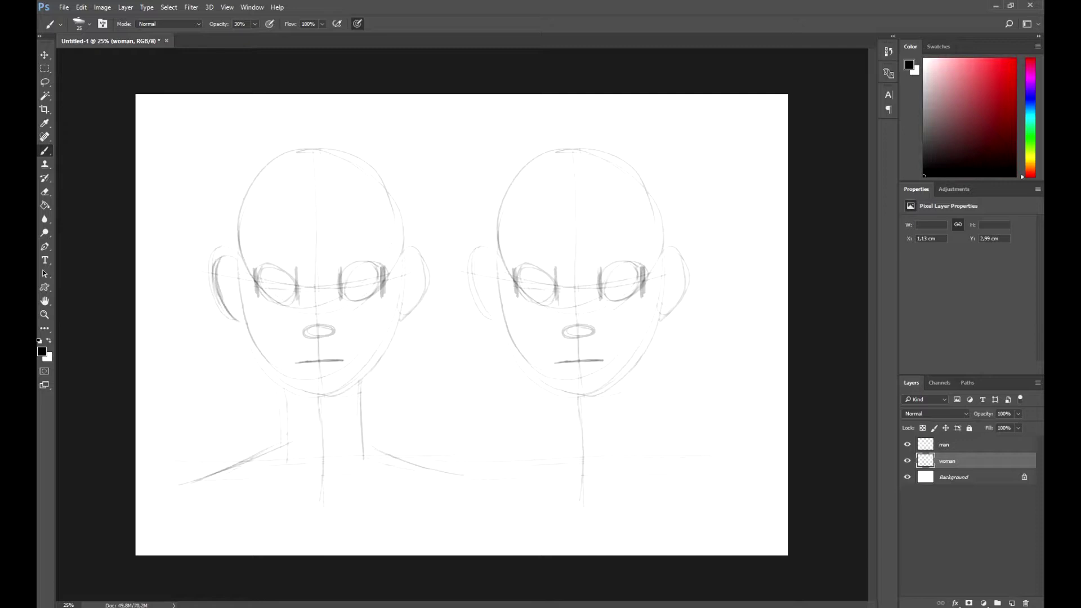
pyautogui.moveTo(401, 252); pyautogui.dragTo(399, 318)
pyautogui.moveTo(222, 256)
pyautogui.mouseDown()
pyautogui.moveTo(217, 303)
pyautogui.moveTo(242, 324)
pyautogui.mouseUp()
# - Darken the woman's face contour with smooth cheeks, a narrow rounded chin and a soft skull top
pyautogui.moveTo(238, 243)
pyautogui.mouseDown()
pyautogui.moveTo(254, 346)
pyautogui.moveTo(304, 394)
pyautogui.mouseUp()
pyautogui.moveTo(248, 339)
pyautogui.mouseDown()
pyautogui.moveTo(277, 379)
pyautogui.moveTo(322, 396)
pyautogui.moveTo(388, 339)
pyautogui.mouseUp()
pyautogui.moveTo(404, 265); pyautogui.dragTo(376, 361)
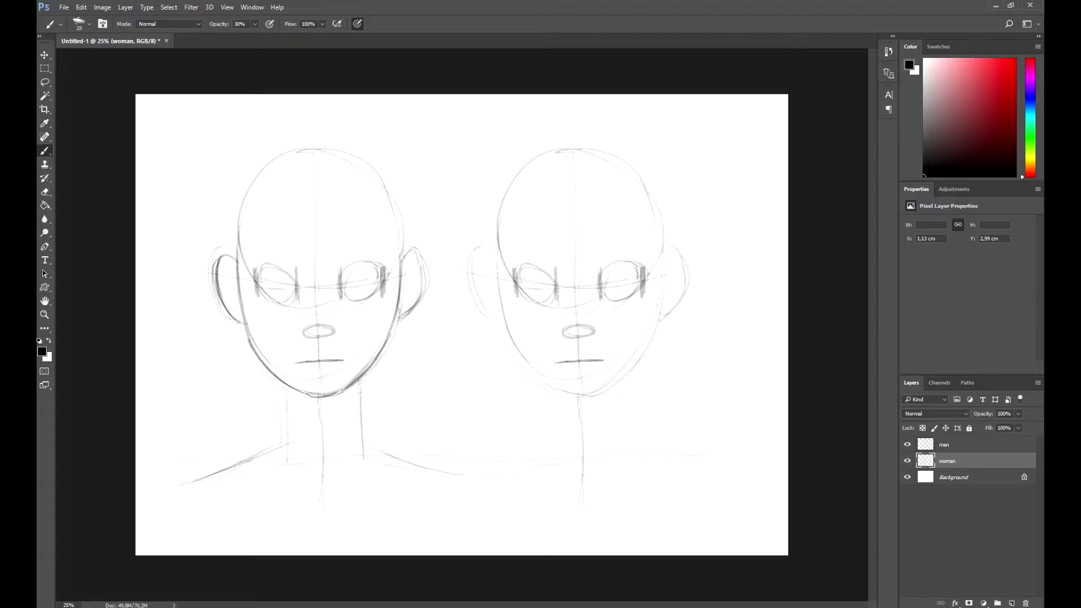
pyautogui.moveTo(392, 194); pyautogui.dragTo(398, 267)
pyautogui.moveTo(246, 198); pyautogui.dragTo(236, 259)
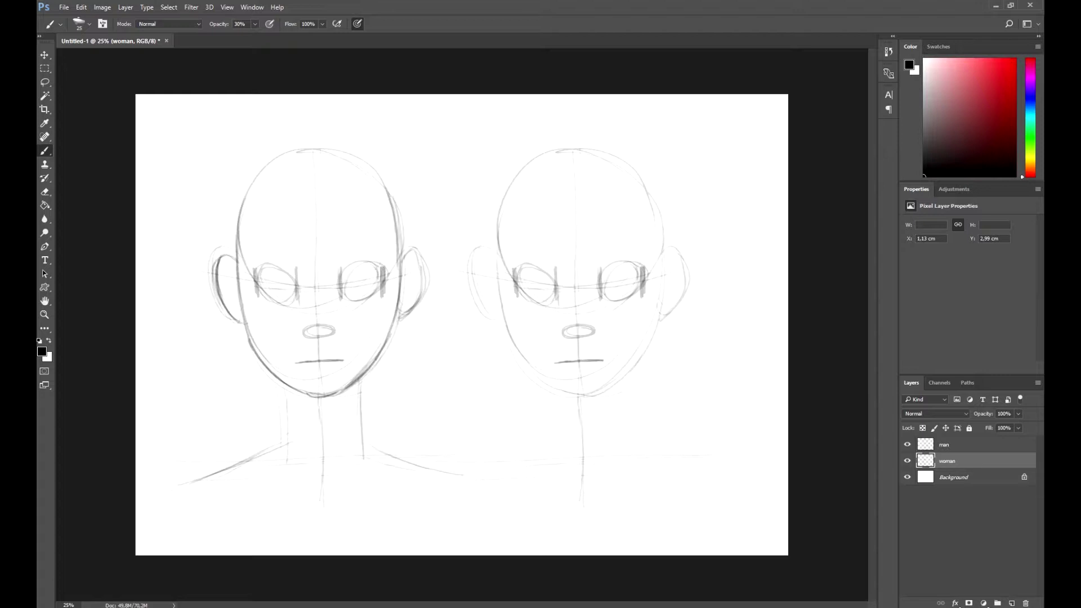
pyautogui.moveTo(287, 158); pyautogui.dragTo(343, 155)
# - Draw the underside of the woman's small nose and full lips with a pointed upper lip
pyautogui.moveTo(315, 328)
pyautogui.mouseDown()
pyautogui.moveTo(303, 335)
pyautogui.moveTo(333, 327)
pyautogui.mouseUp()
pyautogui.moveTo(303, 331)
pyautogui.mouseDown()
pyautogui.moveTo(334, 329)
pyautogui.moveTo(313, 336)
pyautogui.mouseUp()
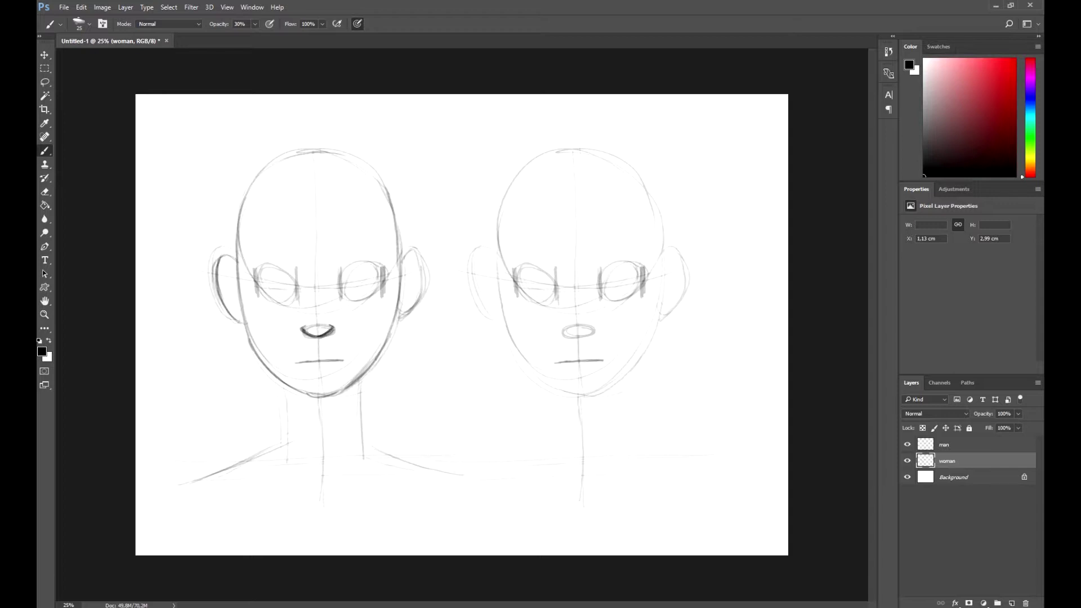
pyautogui.moveTo(293, 367)
pyautogui.mouseDown()
pyautogui.moveTo(344, 360)
pyautogui.moveTo(313, 350)
pyautogui.moveTo(328, 347)
pyautogui.moveTo(344, 363)
pyautogui.moveTo(334, 372)
pyautogui.moveTo(345, 364)
pyautogui.mouseUp()
# - Outline the woman's slanted almond eyes and draw angled eyebrows above them
pyautogui.moveTo(341, 286)
pyautogui.mouseDown()
pyautogui.moveTo(374, 265)
pyautogui.moveTo(383, 279)
pyautogui.moveTo(346, 290)
pyautogui.moveTo(385, 273)
pyautogui.mouseUp()
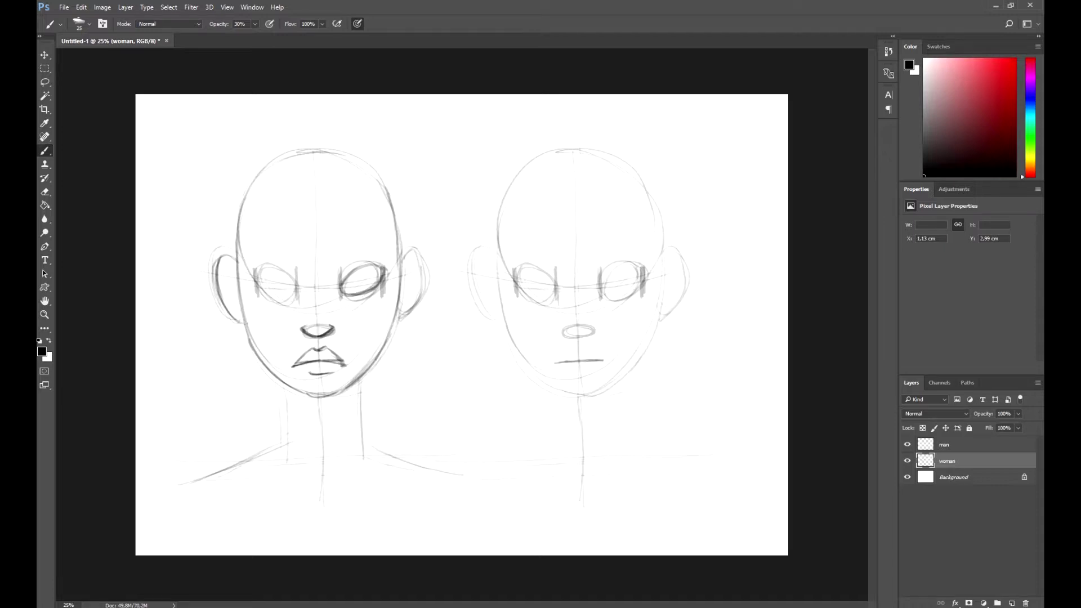
pyautogui.moveTo(294, 286); pyautogui.dragTo(260, 275)
pyautogui.moveTo(295, 287)
pyautogui.mouseDown()
pyautogui.moveTo(252, 277)
pyautogui.moveTo(292, 301)
pyautogui.mouseUp()
pyautogui.moveTo(283, 302); pyautogui.dragTo(387, 240)
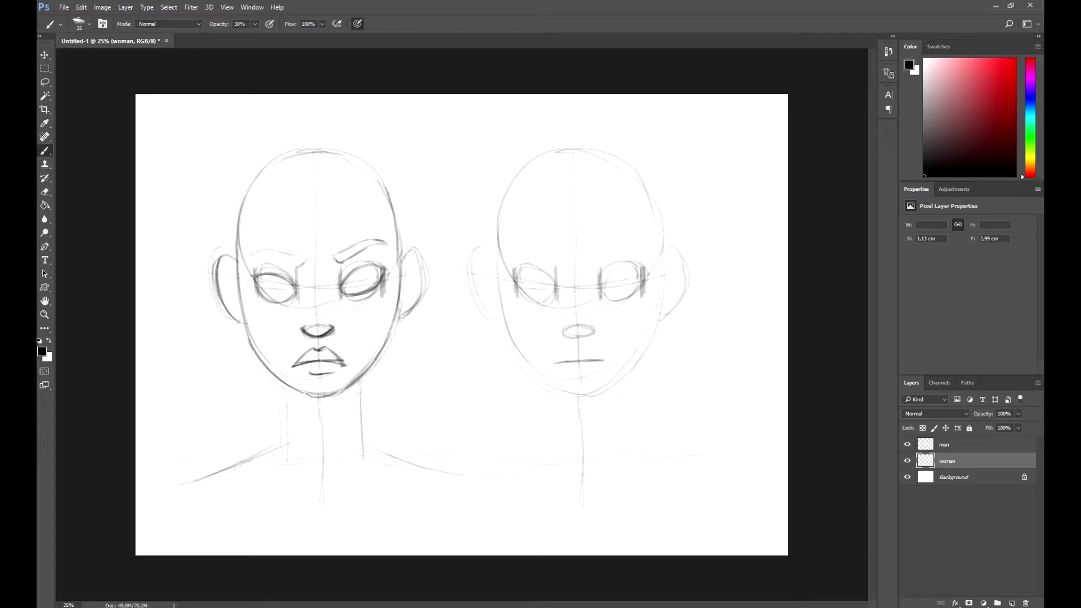
pyautogui.moveTo(283, 267)
pyautogui.mouseDown()
pyautogui.moveTo(302, 263)
pyautogui.moveTo(269, 249)
pyautogui.mouseUp()
# - Add round irises with small inner circles inside both of the woman's eyes
pyautogui.moveTo(269, 248)
pyautogui.mouseDown()
pyautogui.moveTo(308, 259)
pyautogui.moveTo(281, 251)
pyautogui.moveTo(306, 259)
pyautogui.moveTo(299, 267)
pyautogui.moveTo(364, 278)
pyautogui.mouseUp()
pyautogui.hotkey('ctrl', 'alt', 'z')
pyautogui.hotkey('ctrl', 'alt', 'z')
pyautogui.moveTo(270, 277); pyautogui.dragTo(263, 286)
pyautogui.moveTo(264, 288)
pyautogui.mouseDown()
pyautogui.moveTo(277, 280)
pyautogui.moveTo(273, 290)
pyautogui.mouseUp()
pyautogui.hotkey('ctrl', 'alt', 'z')
pyautogui.hotkey('ctrl', 'alt', 'z')
pyautogui.moveTo(274, 275); pyautogui.dragTo(276, 288)
# - Add inner-ear lines to the woman's ears and nose bridge lines running down from her eyebrows
pyautogui.moveTo(408, 259); pyautogui.dragTo(410, 306)
pyautogui.moveTo(236, 266); pyautogui.dragTo(229, 282)
pyautogui.moveTo(230, 291); pyautogui.dragTo(234, 312)
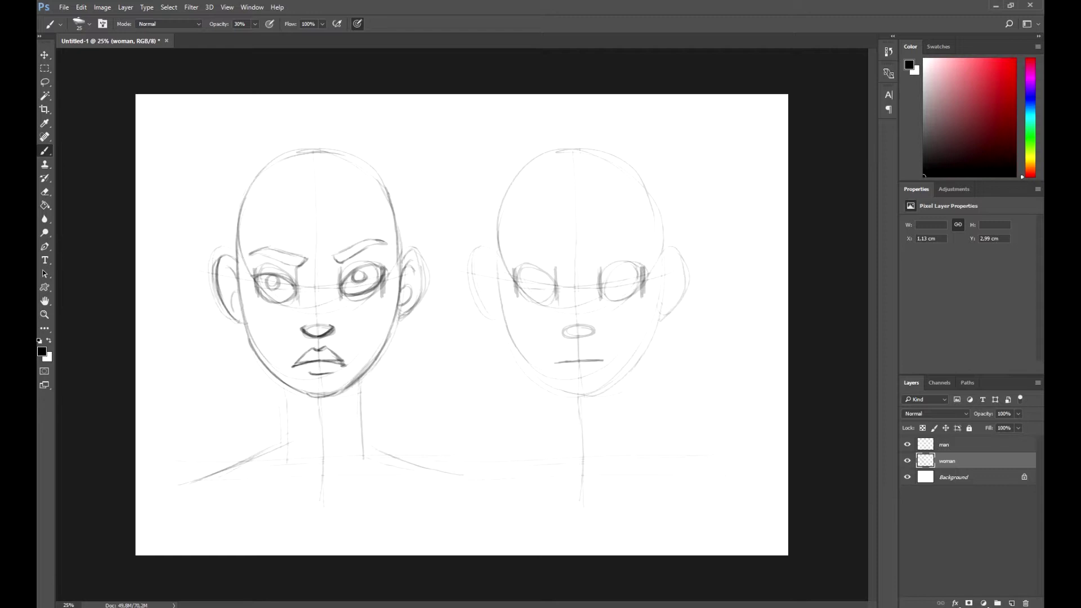
pyautogui.moveTo(232, 271); pyautogui.dragTo(226, 288)
pyautogui.moveTo(399, 257); pyautogui.dragTo(389, 340)
pyautogui.moveTo(299, 266)
pyautogui.mouseDown()
pyautogui.moveTo(304, 290)
pyautogui.moveTo(332, 290)
pyautogui.mouseUp()
# - Darken both sides of the woman's neck with slightly inward-curving contour lines down to the shoulders
pyautogui.moveTo(285, 378); pyautogui.dragTo(279, 442)
pyautogui.moveTo(360, 373); pyautogui.dragTo(364, 456)
pyautogui.moveTo(282, 384); pyautogui.dragTo(285, 460)
pyautogui.moveTo(281, 386); pyautogui.dragTo(282, 457)
pyautogui.hotkey('ctrl', 'alt', 'z')
pyautogui.hotkey('ctrl', 'alt', 'z')
pyautogui.moveTo(282, 388); pyautogui.dragTo(283, 447)
pyautogui.moveTo(285, 392)
pyautogui.mouseDown()
pyautogui.moveTo(281, 455)
pyautogui.moveTo(253, 458)
pyautogui.mouseUp()
# - Shade the woman's upper lip and draw thick upper eyelids with lashes at the outer eye corners
pyautogui.moveTo(303, 371)
pyautogui.mouseDown()
pyautogui.moveTo(336, 370)
pyautogui.moveTo(311, 349)
pyautogui.moveTo(343, 360)
pyautogui.moveTo(334, 353)
pyautogui.mouseUp()
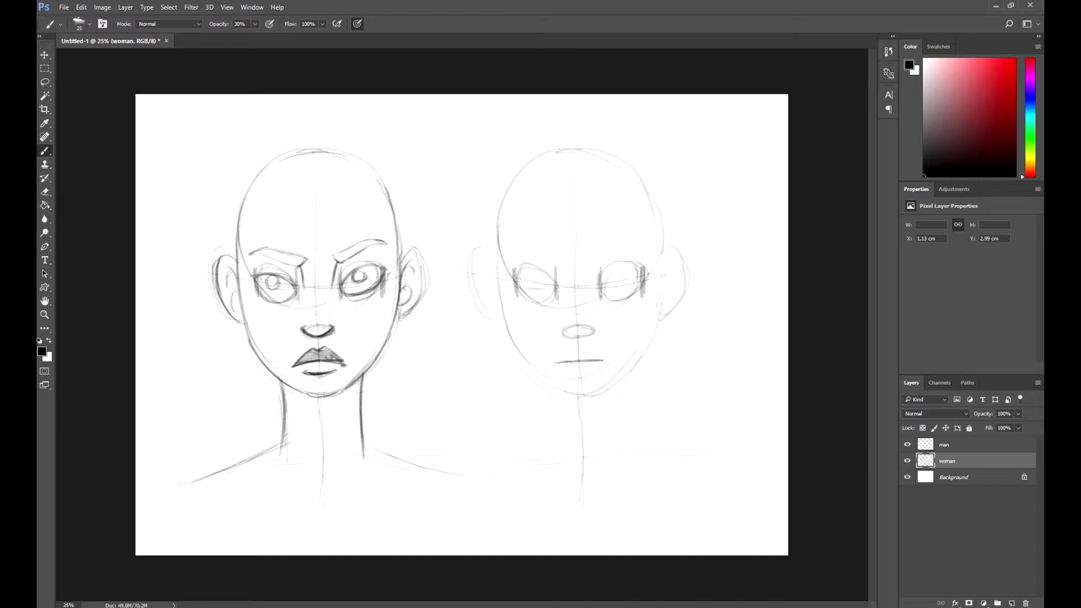
pyautogui.moveTo(340, 285); pyautogui.dragTo(390, 261)
pyautogui.moveTo(248, 281)
pyautogui.mouseDown()
pyautogui.moveTo(256, 266)
pyautogui.moveTo(278, 269)
pyautogui.mouseUp()
pyautogui.moveTo(384, 271); pyautogui.dragTo(393, 268)
pyautogui.moveTo(383, 276); pyautogui.dragTo(392, 271)
pyautogui.moveTo(255, 280); pyautogui.dragTo(248, 285)
pyautogui.moveTo(261, 275)
pyautogui.mouseDown()
pyautogui.moveTo(253, 282)
pyautogui.moveTo(300, 295)
pyautogui.moveTo(350, 291)
pyautogui.mouseUp()
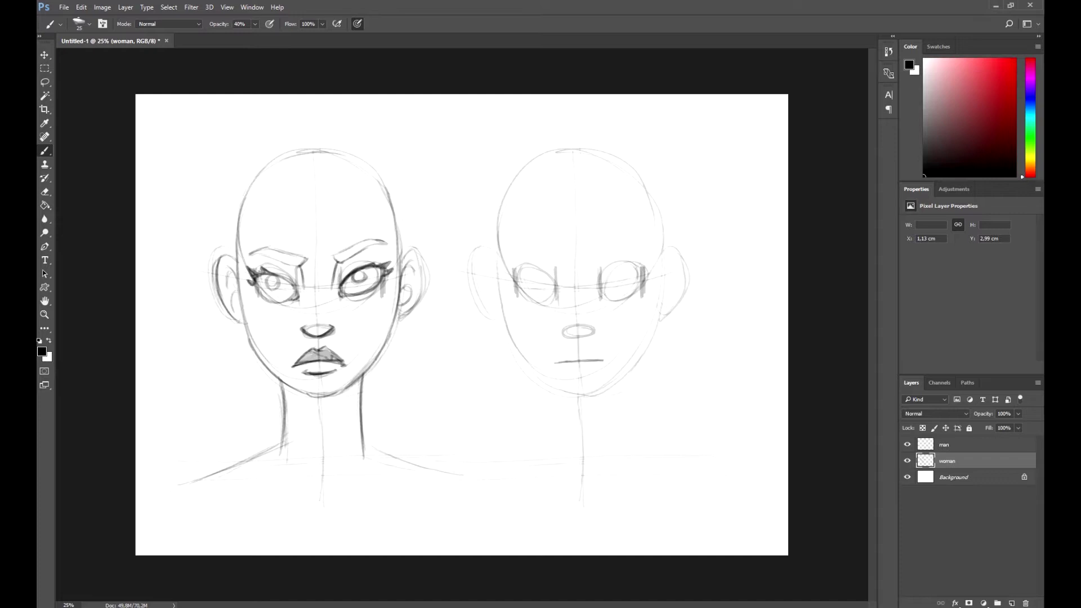
# - Shade the woman's irises and detail her neck with a throat notch and short lines under the jaw
pyautogui.moveTo(266, 277); pyautogui.dragTo(274, 288)
pyautogui.moveTo(354, 272); pyautogui.dragTo(364, 280)
pyautogui.moveTo(315, 491); pyautogui.dragTo(330, 492)
pyautogui.moveTo(285, 384); pyautogui.dragTo(296, 422)
pyautogui.moveTo(363, 373); pyautogui.dragTo(355, 397)
# - Sketch a wide neck with steeply sloping shoulder muscles below the right head for the man
pyautogui.moveTo(511, 336); pyautogui.dragTo(519, 446)
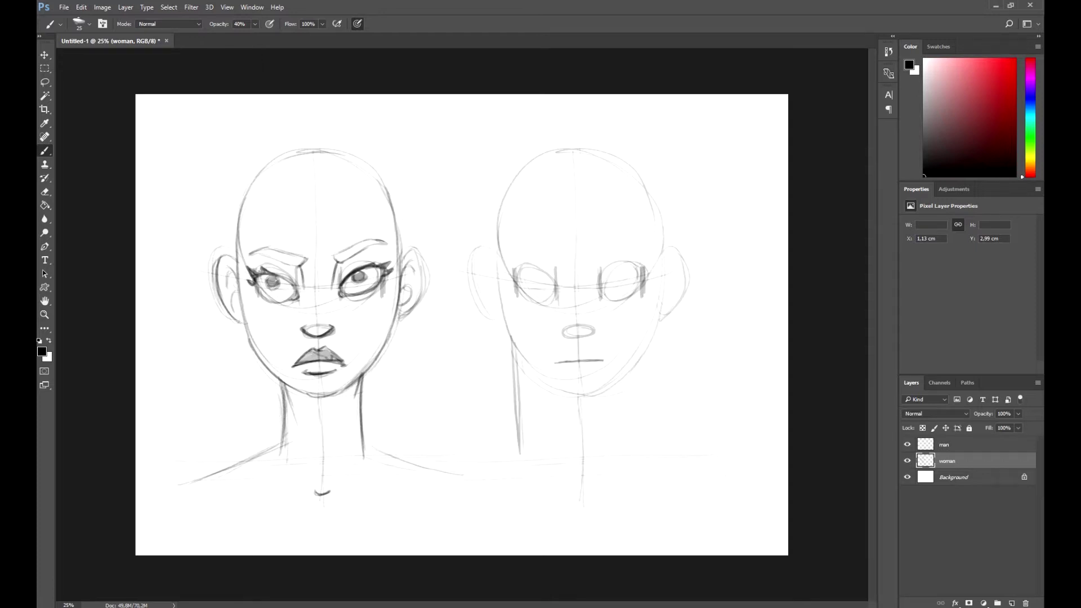
pyautogui.moveTo(643, 357); pyautogui.dragTo(640, 419)
pyautogui.moveTo(645, 336); pyautogui.dragTo(641, 451)
pyautogui.moveTo(513, 410); pyautogui.dragTo(442, 459)
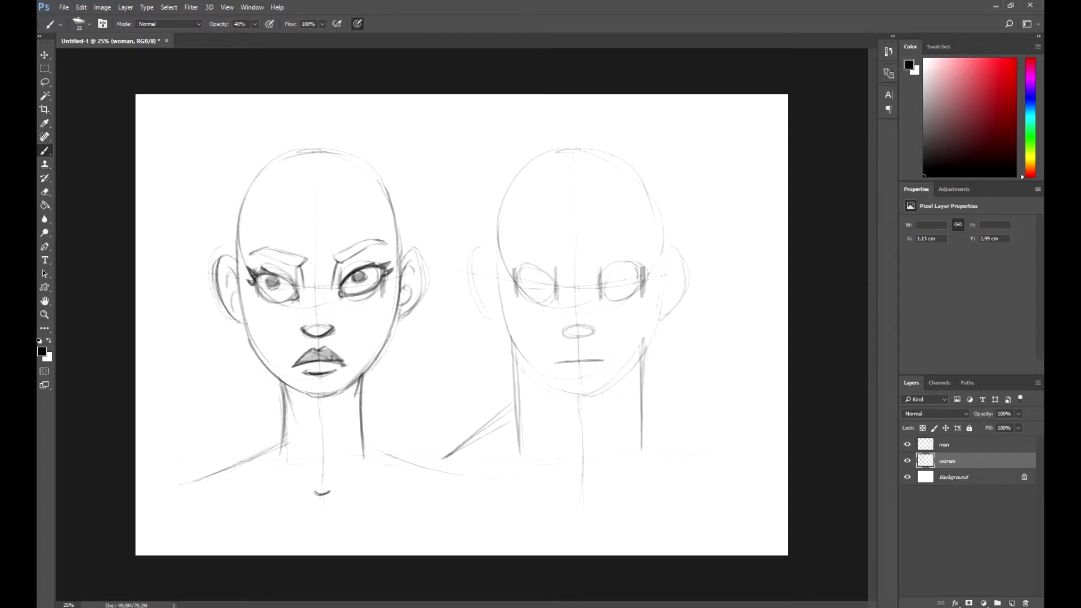
pyautogui.moveTo(653, 414); pyautogui.dragTo(712, 453)
pyautogui.moveTo(640, 387); pyautogui.dragTo(719, 457)
# - Add converging neck muscle lines, an Adam's apple curve and a throat notch to the man's neck
pyautogui.moveTo(521, 354); pyautogui.dragTo(579, 461)
pyautogui.moveTo(546, 399); pyautogui.dragTo(561, 420)
pyautogui.moveTo(615, 388); pyautogui.dragTo(603, 451)
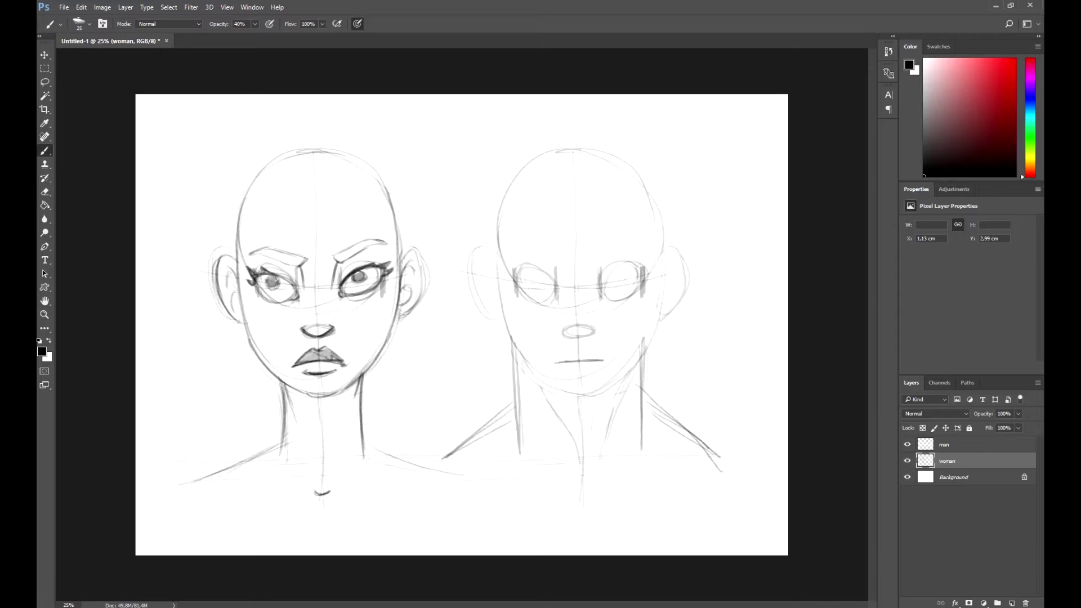
pyautogui.moveTo(590, 408); pyautogui.dragTo(576, 463)
pyautogui.moveTo(582, 482); pyautogui.dragTo(591, 476)
# - Darken the outlines of the man's ears on both sides of the head
pyautogui.moveTo(499, 254)
pyautogui.mouseDown()
pyautogui.moveTo(476, 282)
pyautogui.moveTo(501, 322)
pyautogui.mouseUp()
pyautogui.moveTo(474, 282); pyautogui.dragTo(479, 303)
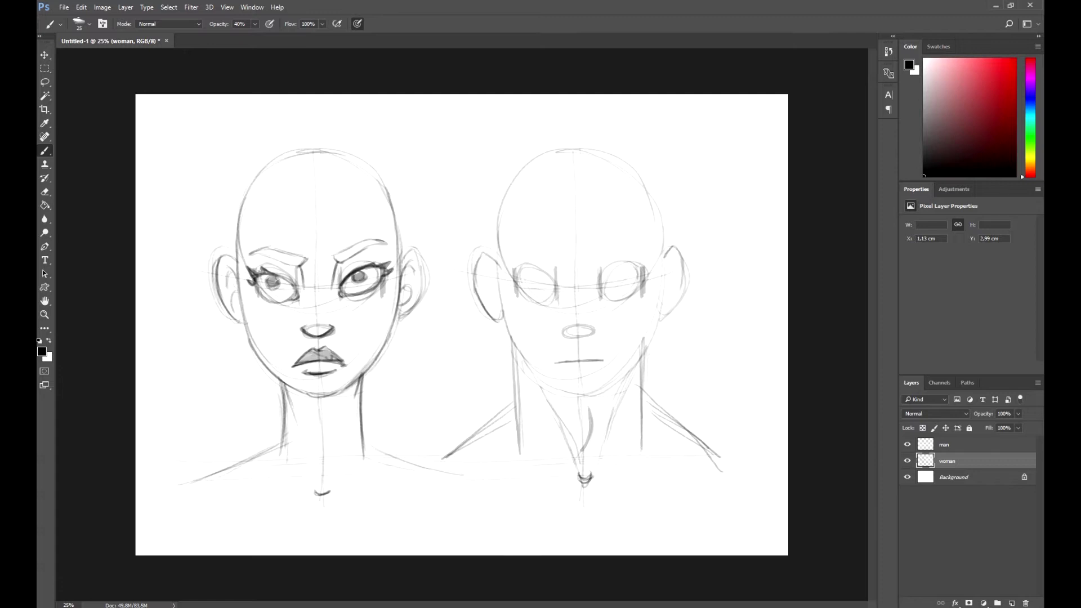
pyautogui.moveTo(661, 317); pyautogui.dragTo(685, 275)
# - Darken the man's face contour with straight cheeks, an angular jaw and a broad flat chin
pyautogui.moveTo(498, 246)
pyautogui.mouseDown()
pyautogui.moveTo(508, 344)
pyautogui.moveTo(560, 388)
pyautogui.mouseUp()
pyautogui.moveTo(507, 338); pyautogui.dragTo(559, 387)
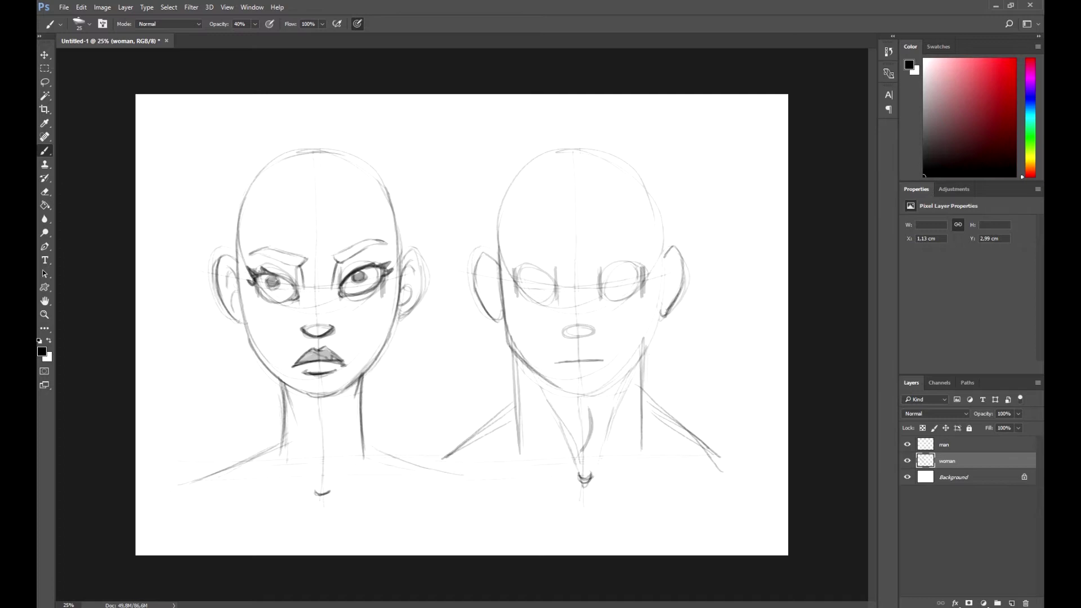
pyautogui.moveTo(662, 246); pyautogui.dragTo(659, 277)
pyautogui.moveTo(658, 222)
pyautogui.mouseDown()
pyautogui.moveTo(651, 343)
pyautogui.moveTo(601, 391)
pyautogui.mouseUp()
pyautogui.moveTo(650, 341)
pyautogui.mouseDown()
pyautogui.moveTo(605, 387)
pyautogui.moveTo(651, 323)
pyautogui.moveTo(633, 359)
pyautogui.mouseUp()
pyautogui.hotkey('ctrl', 'z')
# - Draw the man's angular nose and thin down-turned mouth with a short lower-lip line, cleaning up stray marks
pyautogui.moveTo(565, 324)
pyautogui.mouseDown()
pyautogui.moveTo(572, 339)
pyautogui.moveTo(596, 327)
pyautogui.mouseUp()
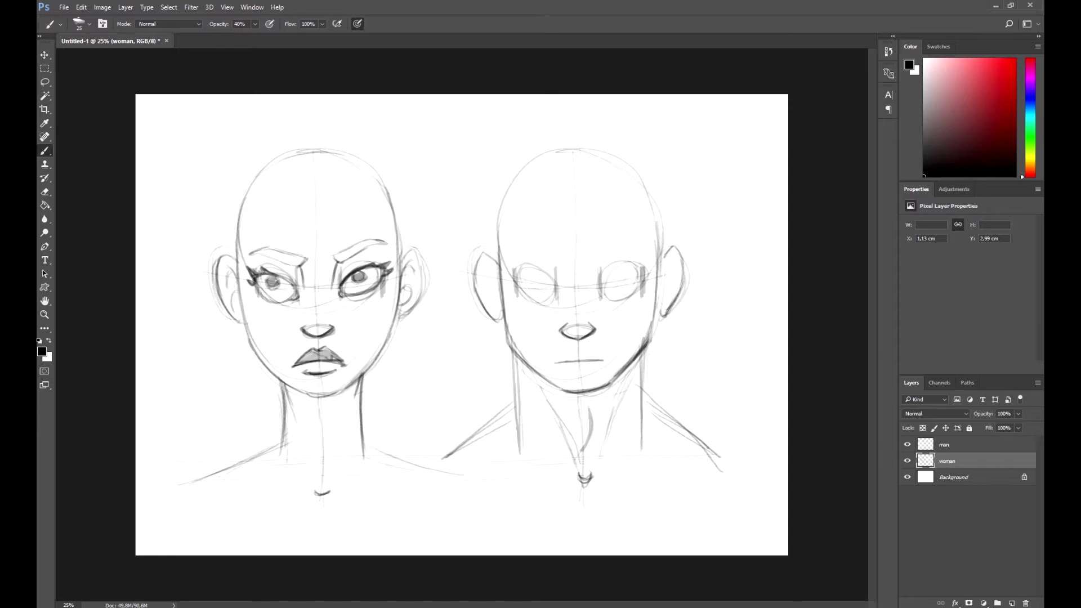
pyautogui.moveTo(558, 269); pyautogui.dragTo(557, 288)
pyautogui.moveTo(560, 331)
pyautogui.mouseDown()
pyautogui.moveTo(580, 340)
pyautogui.moveTo(580, 359)
pyautogui.moveTo(605, 365)
pyautogui.mouseUp()
pyautogui.press('e')
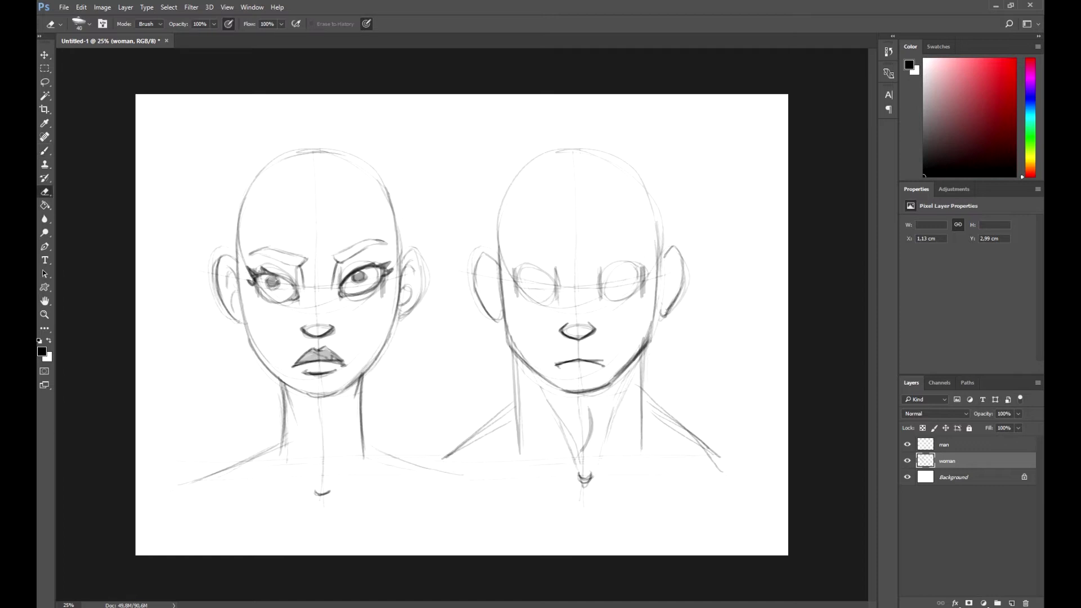
pyautogui.press('b')
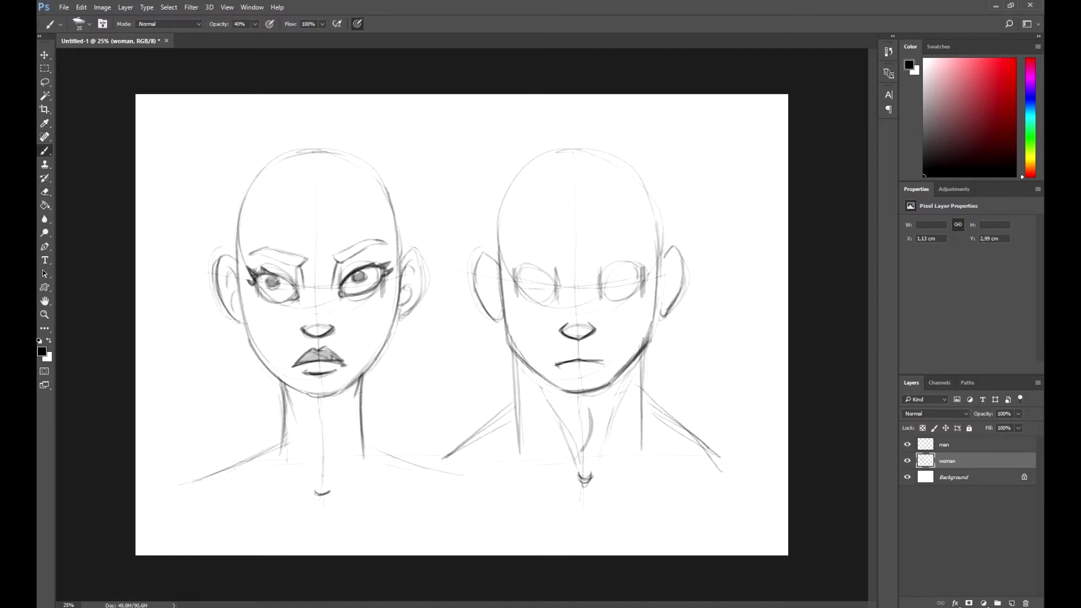
pyautogui.moveTo(579, 359); pyautogui.dragTo(605, 365)
pyautogui.press('e')
pyautogui.press('b')
pyautogui.moveTo(575, 373); pyautogui.dragTo(610, 386)
# - Outline the man's two eyes as slanted almond shapes over the oval guides
pyautogui.moveTo(604, 284)
pyautogui.mouseDown()
pyautogui.moveTo(640, 266)
pyautogui.moveTo(619, 293)
pyautogui.moveTo(640, 277)
pyautogui.mouseUp()
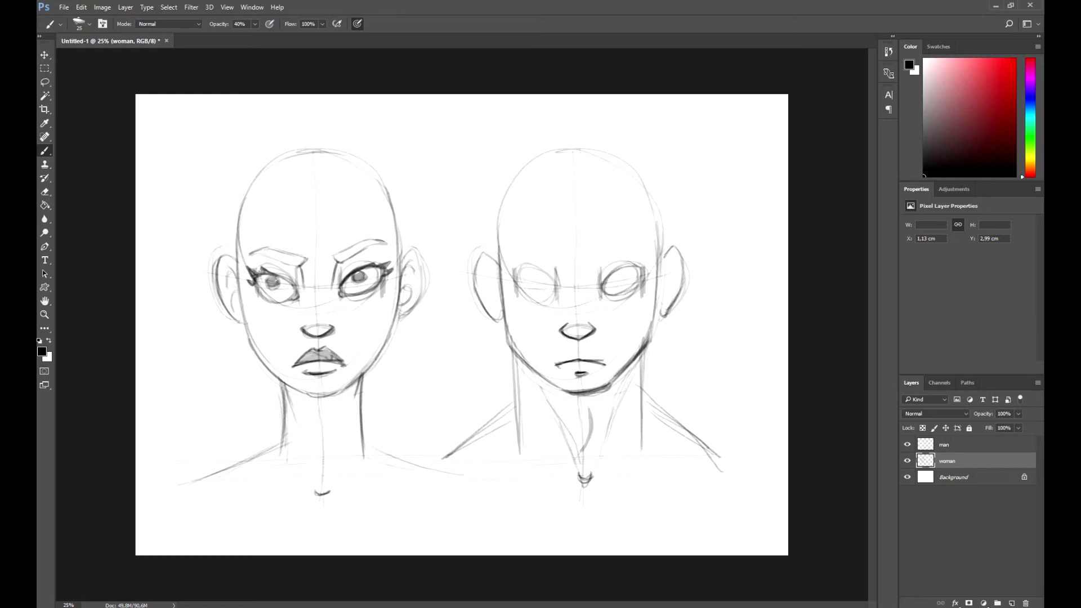
pyautogui.moveTo(517, 276); pyautogui.dragTo(545, 270)
pyautogui.moveTo(519, 278)
pyautogui.mouseDown()
pyautogui.moveTo(558, 284)
pyautogui.moveTo(549, 298)
pyautogui.moveTo(563, 286)
pyautogui.moveTo(546, 276)
pyautogui.moveTo(532, 298)
pyautogui.moveTo(556, 291)
pyautogui.moveTo(547, 301)
pyautogui.moveTo(553, 289)
pyautogui.mouseUp()
pyautogui.hotkey('ctrl', 'alt', 'z')
pyautogui.hotkey('ctrl', 'alt', 'z')
pyautogui.hotkey('ctrl', 'alt', 'z')
pyautogui.hotkey('ctrl', 'alt', 'z')
pyautogui.press('e')
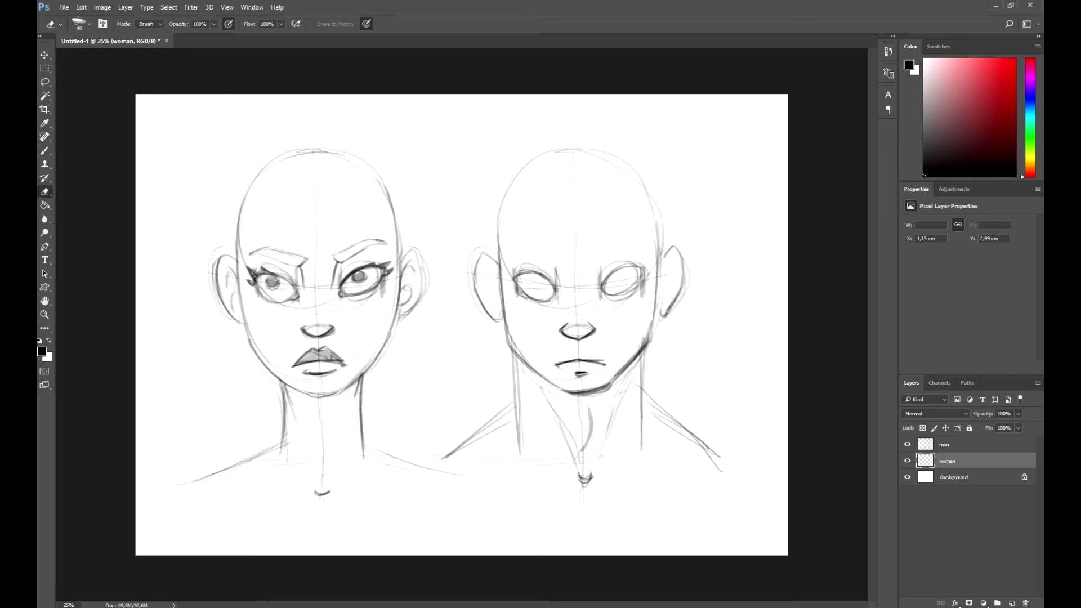
# - Draw the man's thick, low, angled eyebrows with furrow strokes at their inner ends
pyautogui.press('b')
pyautogui.moveTo(591, 245)
pyautogui.mouseDown()
pyautogui.moveTo(592, 270)
pyautogui.moveTo(633, 230)
pyautogui.mouseUp()
pyautogui.moveTo(598, 267); pyautogui.dragTo(643, 251)
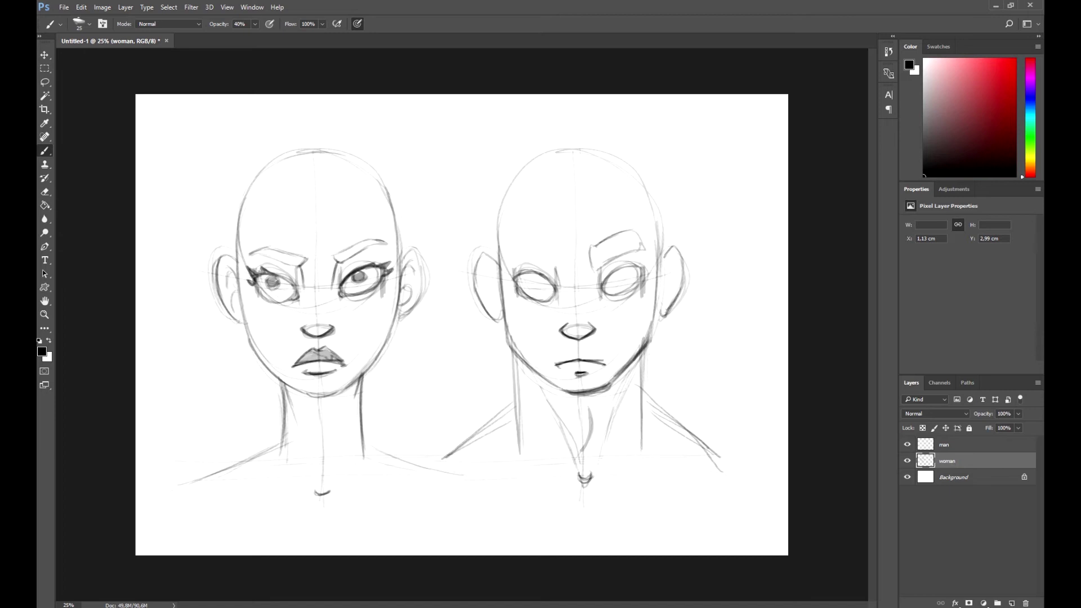
pyautogui.moveTo(566, 248)
pyautogui.mouseDown()
pyautogui.moveTo(558, 272)
pyautogui.moveTo(564, 265)
pyautogui.mouseUp()
pyautogui.press('e')
# - Strengthen the man's nostril wings and darken the corners of his jaw
pyautogui.press('b')
pyautogui.moveTo(562, 323)
pyautogui.mouseDown()
pyautogui.moveTo(560, 332)
pyautogui.moveTo(593, 333)
pyautogui.moveTo(651, 318)
pyautogui.moveTo(654, 262)
pyautogui.moveTo(647, 352)
pyautogui.moveTo(618, 377)
pyautogui.mouseUp()
pyautogui.press('e')
pyautogui.press('b')
pyautogui.moveTo(508, 318); pyautogui.dragTo(513, 357)
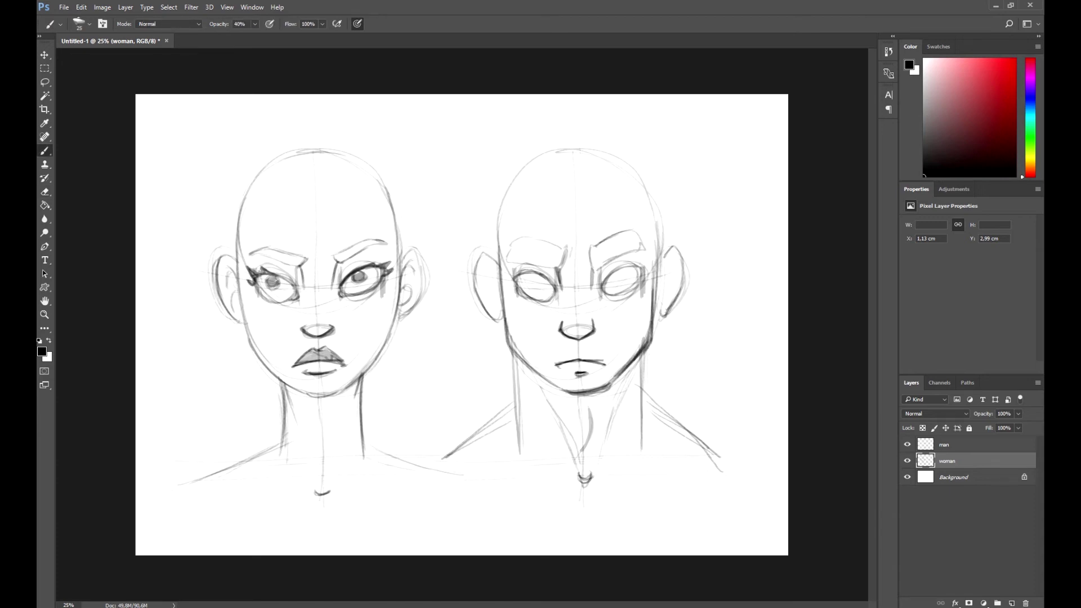
# - Add inner-ear lines to the man's ears and shaded irises in both of his eyes
pyautogui.moveTo(497, 266)
pyautogui.mouseDown()
pyautogui.moveTo(484, 286)
pyautogui.moveTo(495, 308)
pyautogui.moveTo(482, 288)
pyautogui.mouseUp()
pyautogui.moveTo(670, 262)
pyautogui.mouseDown()
pyautogui.moveTo(660, 281)
pyautogui.moveTo(615, 278)
pyautogui.mouseUp()
pyautogui.moveTo(528, 280); pyautogui.dragTo(529, 280)
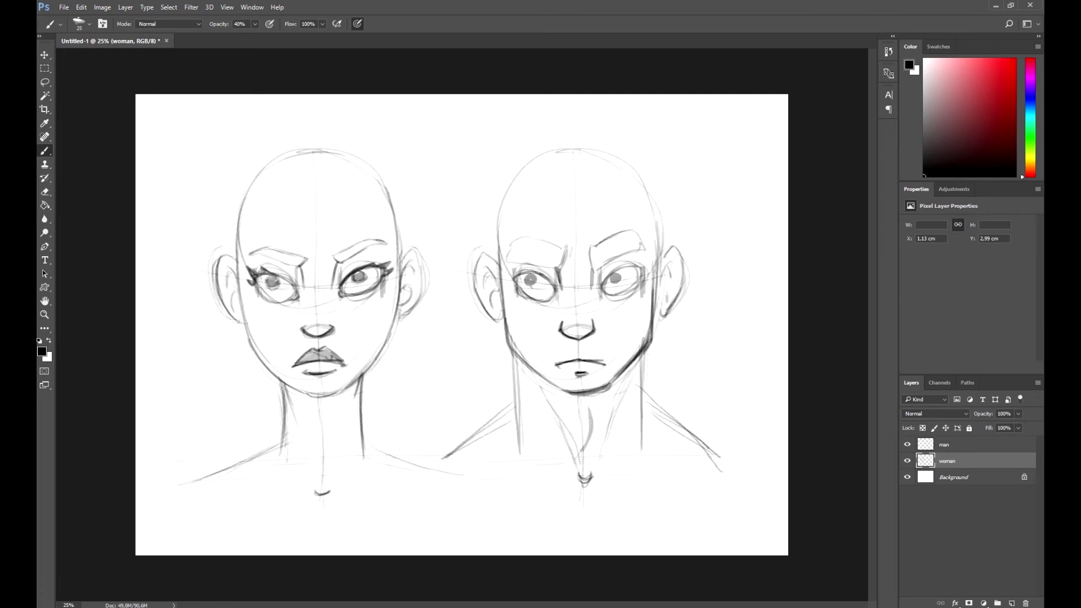
# - Darken the man's neck sides just under the jaw and reinforce the eyebrow nearest the woman
pyautogui.moveTo(511, 356); pyautogui.dragTo(517, 385)
pyautogui.moveTo(640, 353); pyautogui.dragTo(640, 373)
pyautogui.moveTo(527, 239); pyautogui.dragTo(506, 260)
# - Hatch short beard stubble strokes along both sides of the man's jaw and on his chin
pyautogui.moveTo(509, 333); pyautogui.dragTo(513, 349)
pyautogui.moveTo(514, 337); pyautogui.dragTo(523, 366)
pyautogui.moveTo(524, 347); pyautogui.dragTo(543, 382)
pyautogui.moveTo(626, 356); pyautogui.dragTo(626, 371)
pyautogui.moveTo(637, 342)
pyautogui.mouseDown()
pyautogui.moveTo(631, 366)
pyautogui.moveTo(638, 359)
pyautogui.mouseUp()
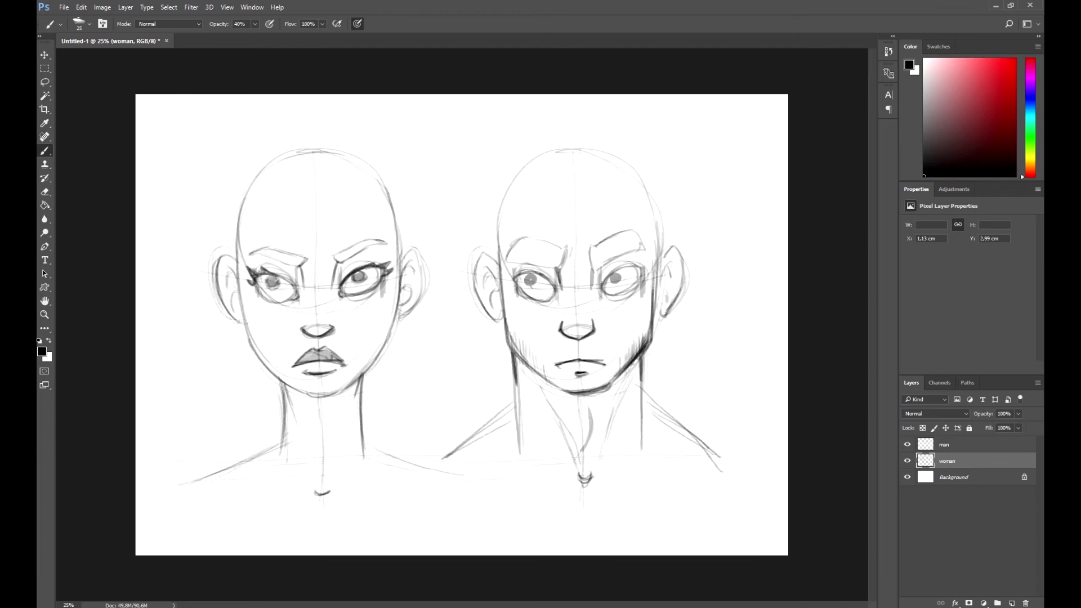
pyautogui.moveTo(568, 390); pyautogui.dragTo(609, 384)
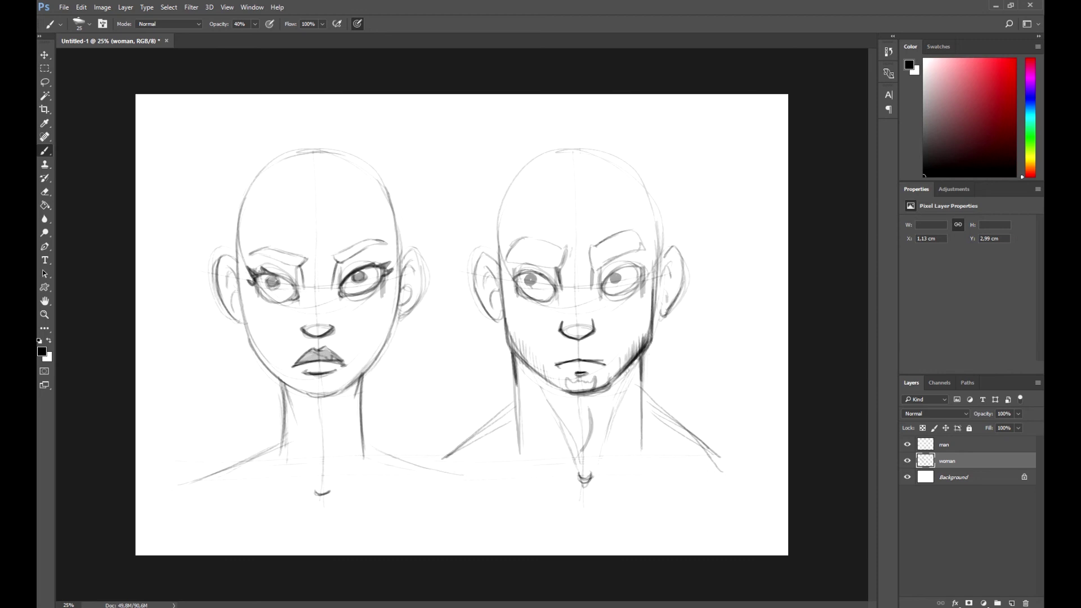